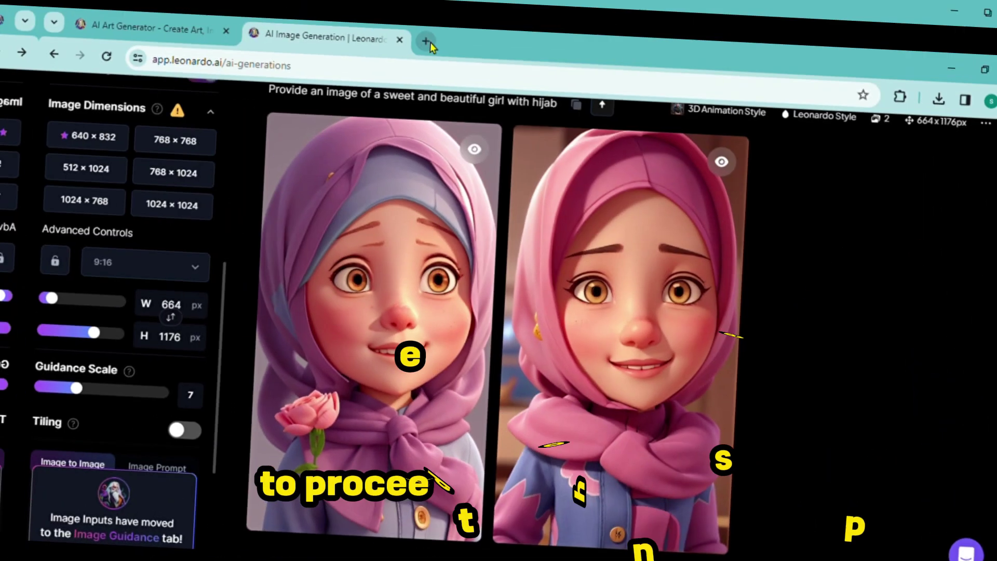
Search Google for "Uncrop ai" in a new browser tab and open Clipdrop's Uncrop page.
{"action": "left_click", "coordinate": [387, 29]}
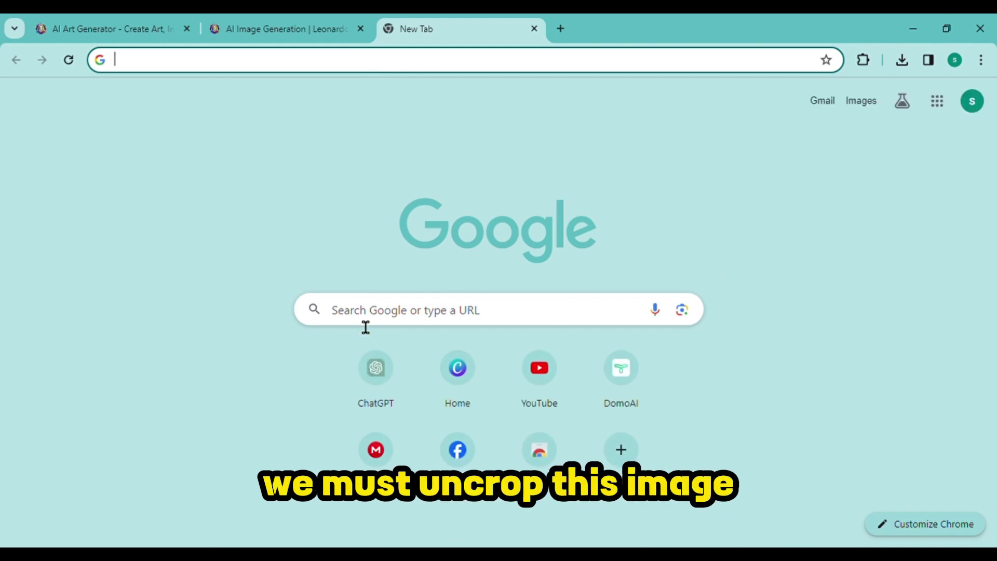
{"action": "left_click", "coordinate": [365, 323]}
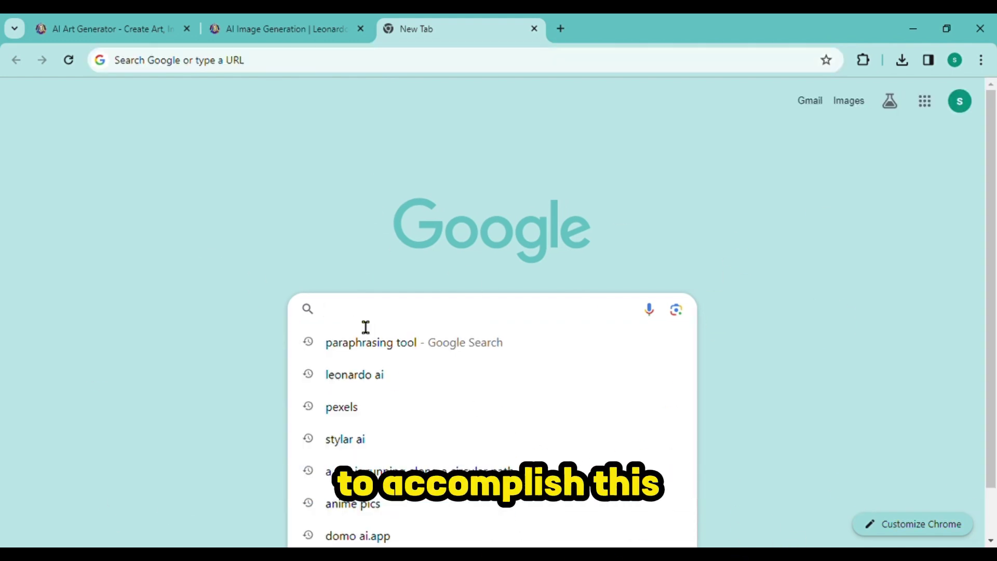
{"action": "type", "text": "Uncrop ai"}
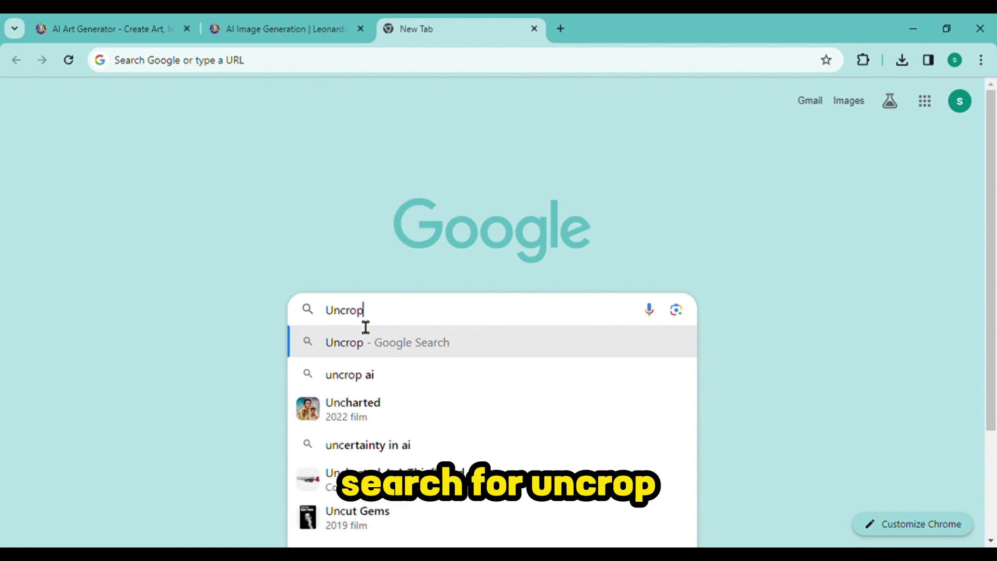
{"action": "key", "text": "Return"}
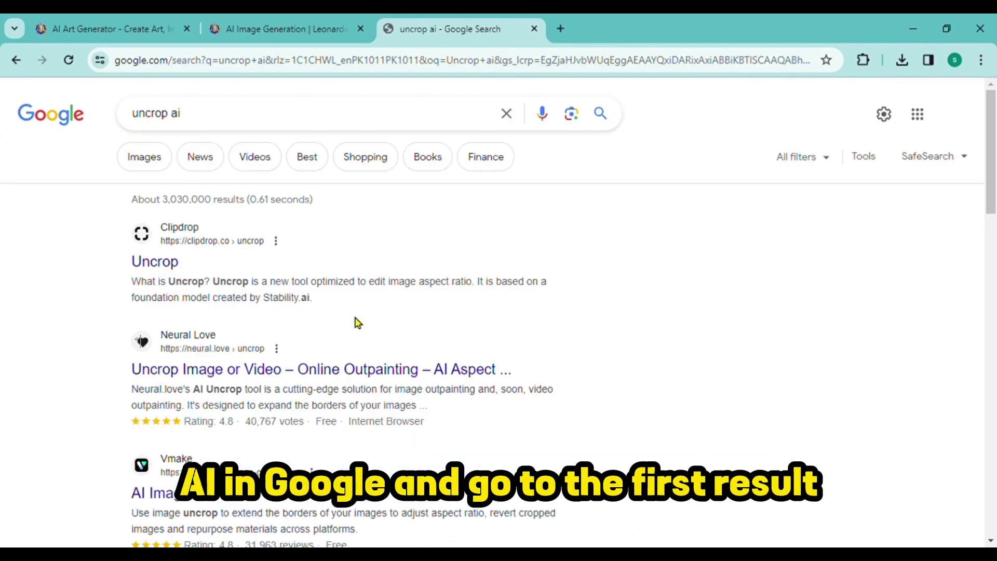
{"action": "left_click", "coordinate": [172, 263]}
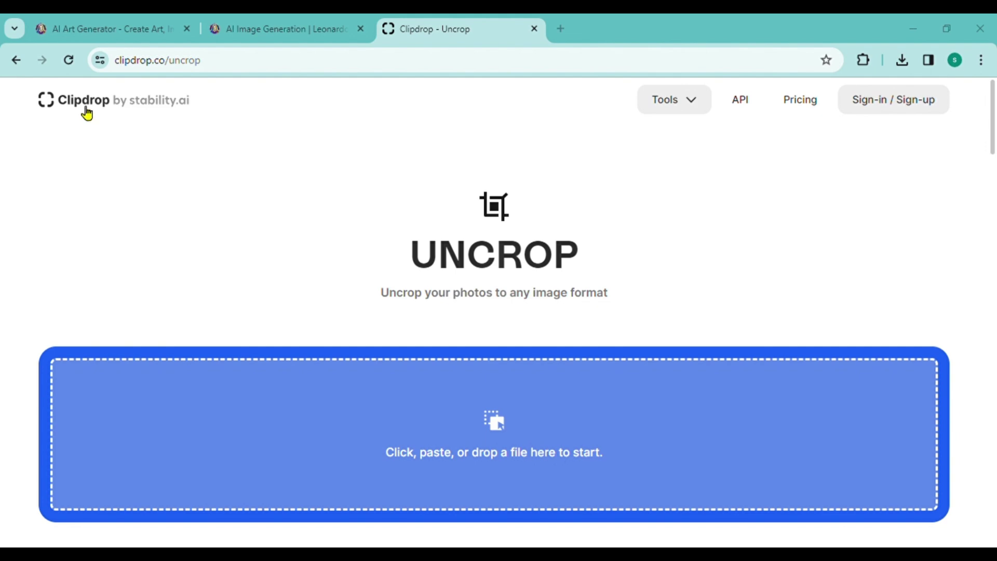
Load the pink-hijab girl image and resize the uncrop canvas to about 651 × 1292, leaving extra space above her head.
{"action": "key", "text": "ctrl+v"}
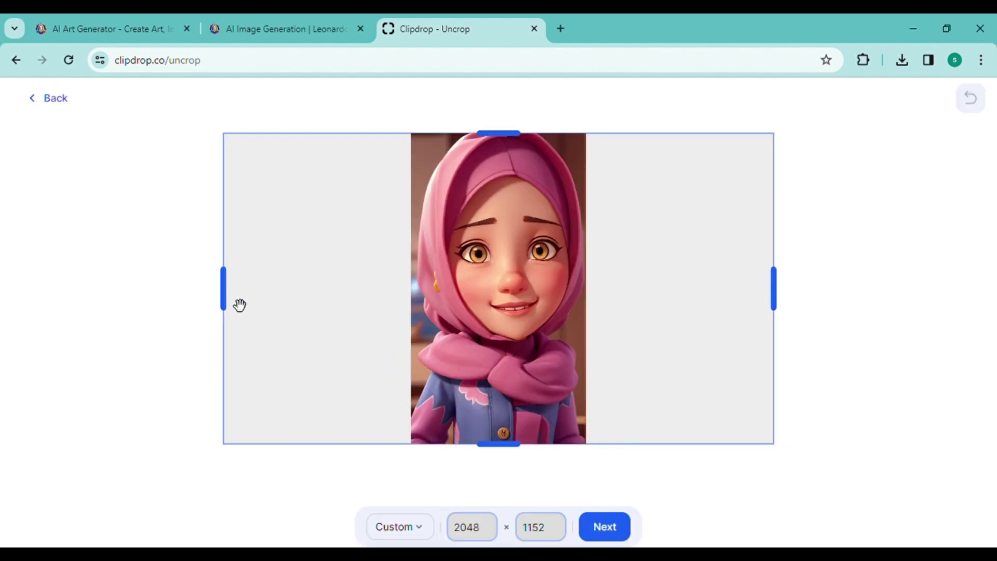
{"action": "left_click_drag", "start_coordinate": [223, 298], "coordinate": [413, 298]}
{"action": "left_click_drag", "start_coordinate": [679, 306], "coordinate": [493, 307]}
{"action": "left_click_drag", "start_coordinate": [499, 118], "coordinate": [499, 124]}
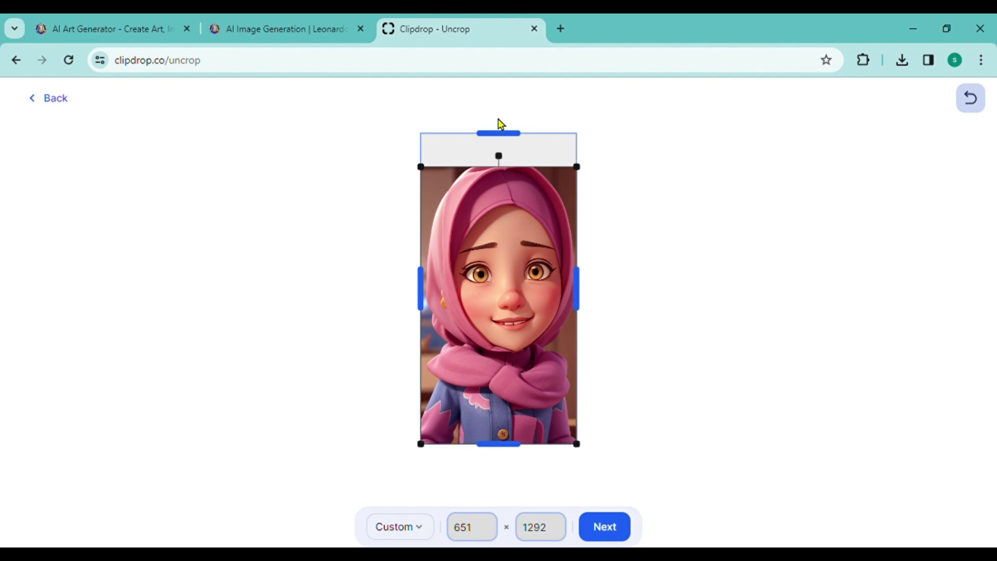
Generate the uncropped versions of the portrait and download the chosen one.
{"action": "left_click", "coordinate": [604, 527]}
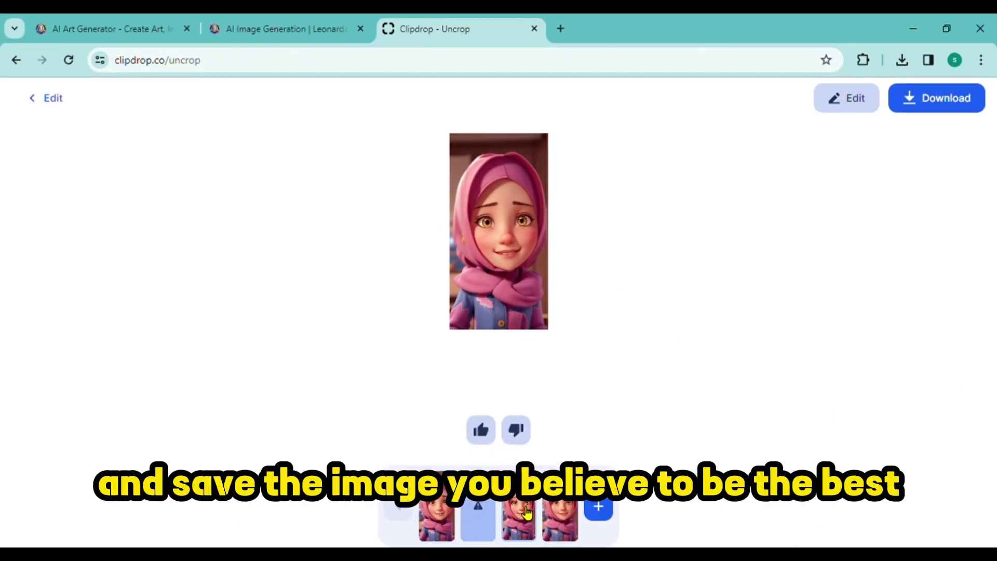
{"action": "left_click", "coordinate": [938, 107]}
Search Google for "tokkingheads" in a new browser tab and open the TokkingHeads web app.
{"action": "left_click", "coordinate": [560, 28]}
{"action": "left_click", "coordinate": [368, 319]}
{"action": "type", "text": "tokkingheads"}
{"action": "key", "text": "Return"}
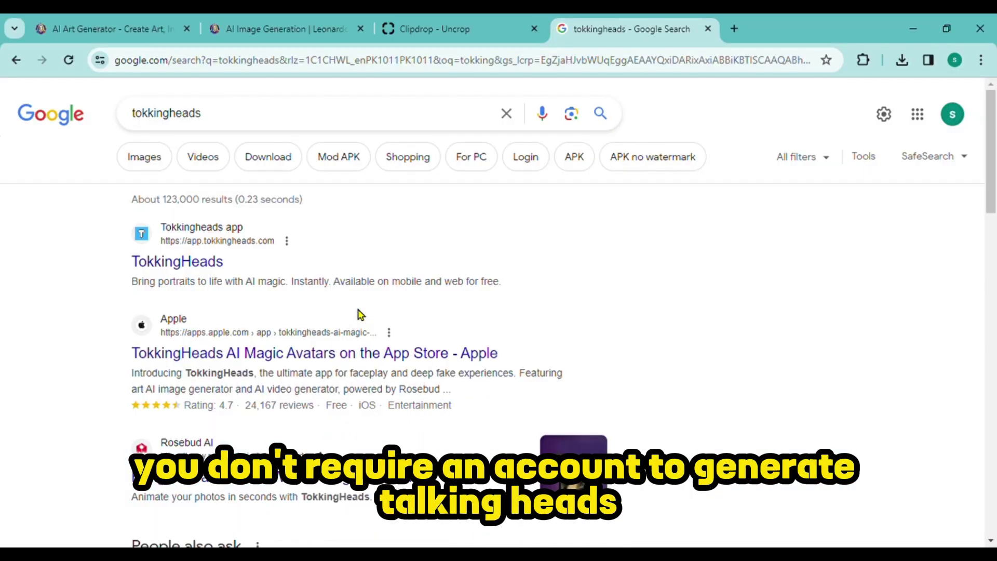
{"action": "left_click", "coordinate": [189, 262]}
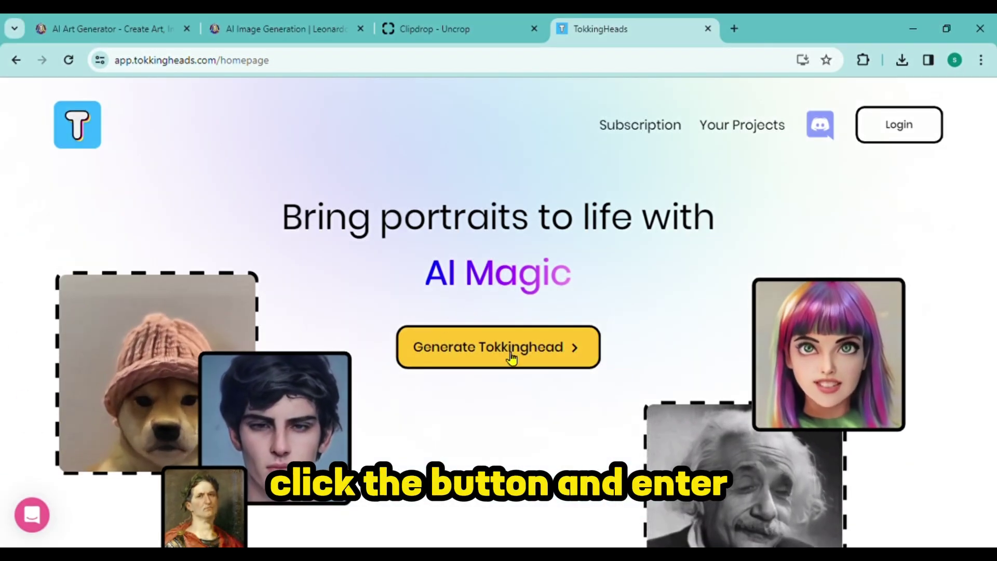
Start a new Tokkinghead, upload the uncropped hijab girl portrait as the avatar, and proceed to the animation step.
{"action": "left_click", "coordinate": [512, 348]}
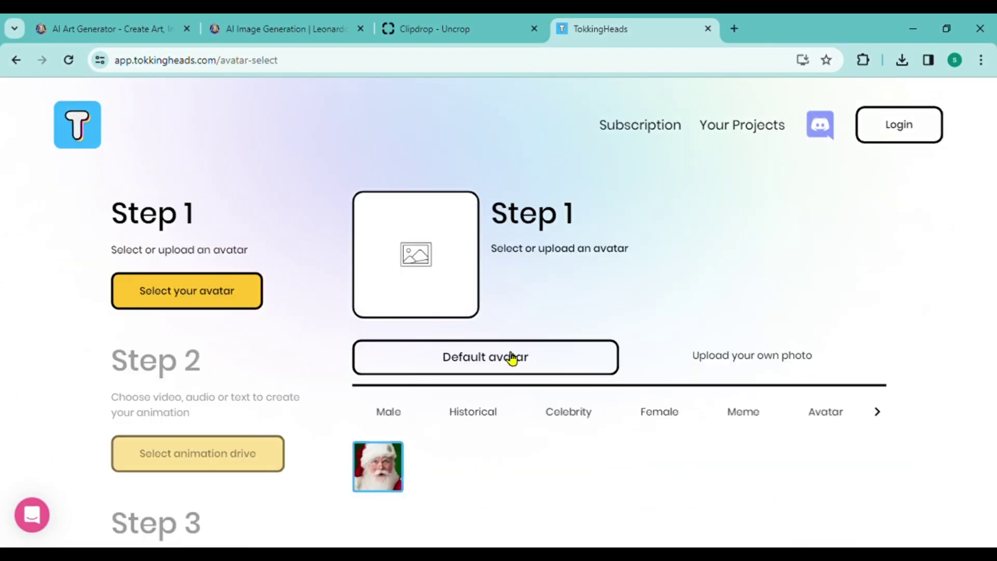
{"action": "left_click", "coordinate": [754, 358]}
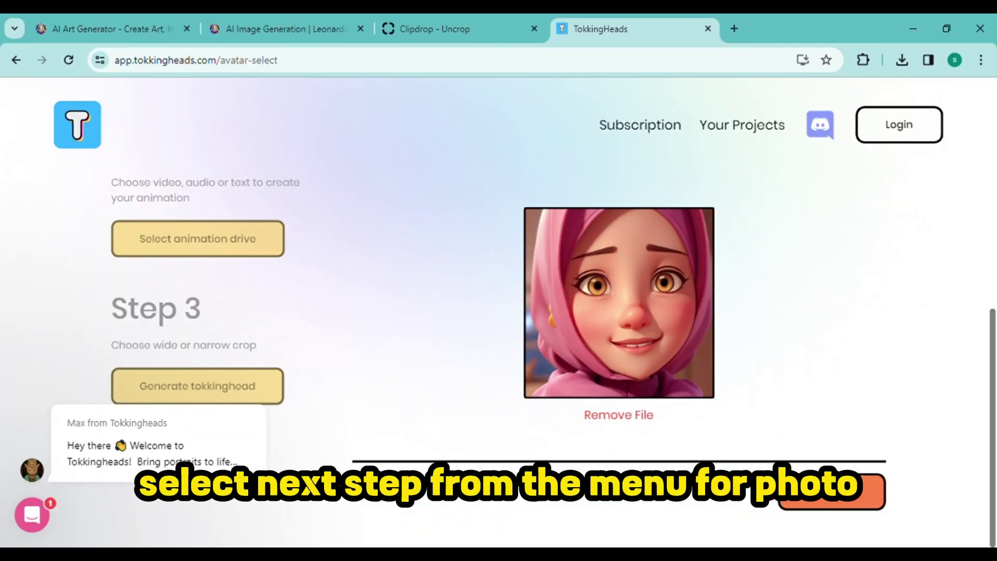
{"action": "left_click", "coordinate": [832, 496]}
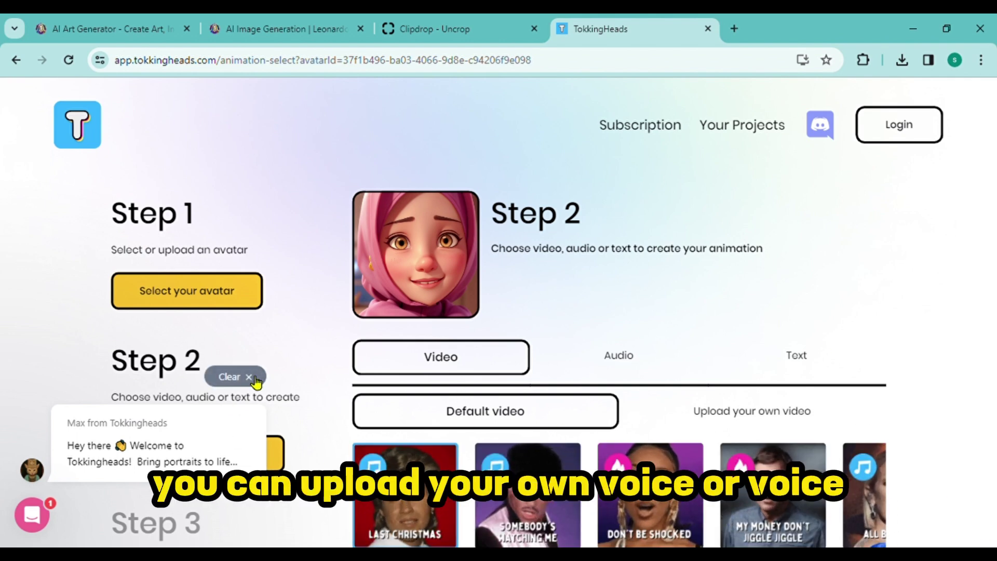
Dismiss the chat greeting and set the animation drive to audio with the option to upload your own file.
{"action": "left_click", "coordinate": [254, 380]}
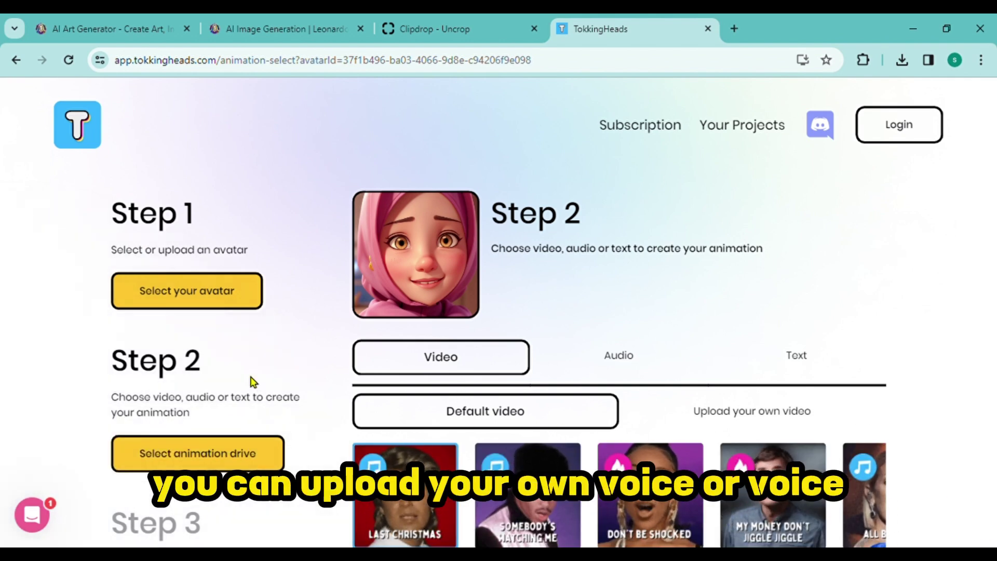
{"action": "left_click", "coordinate": [621, 358]}
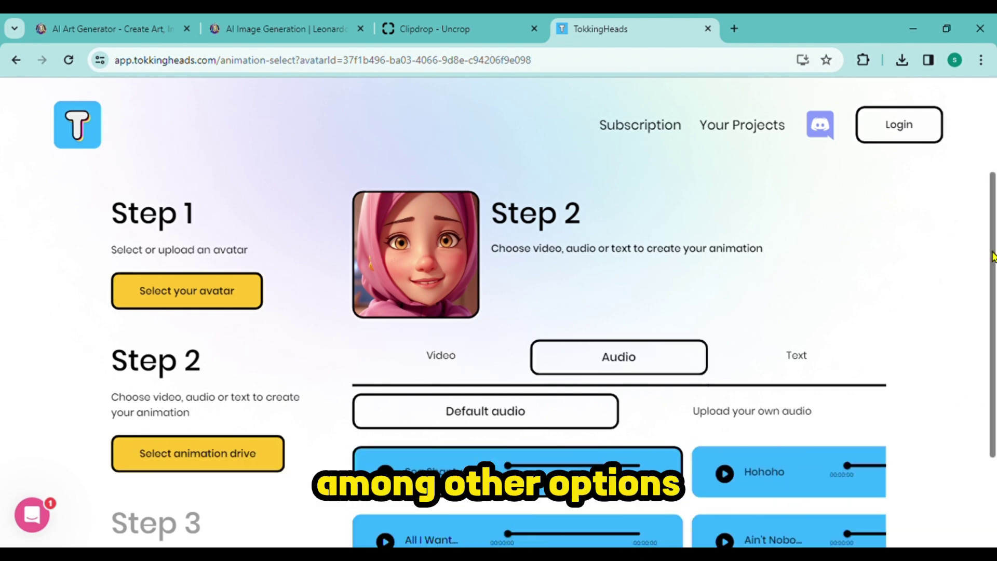
{"action": "scroll", "coordinate": [992, 256], "scroll_direction": "down", "scroll_amount": 2}
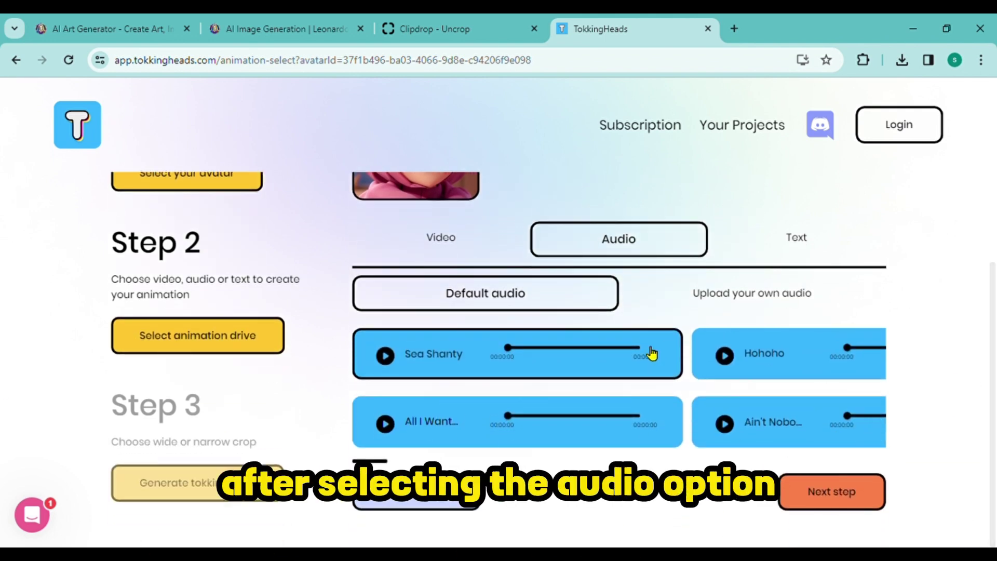
{"action": "left_click", "coordinate": [747, 294]}
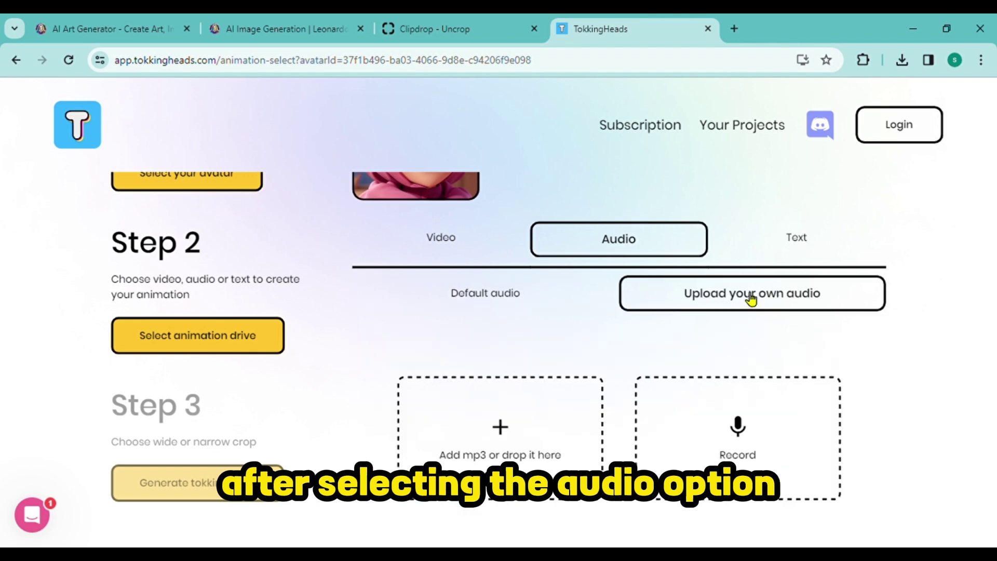
{"action": "left_click", "coordinate": [519, 292]}
{"action": "left_click", "coordinate": [730, 295]}
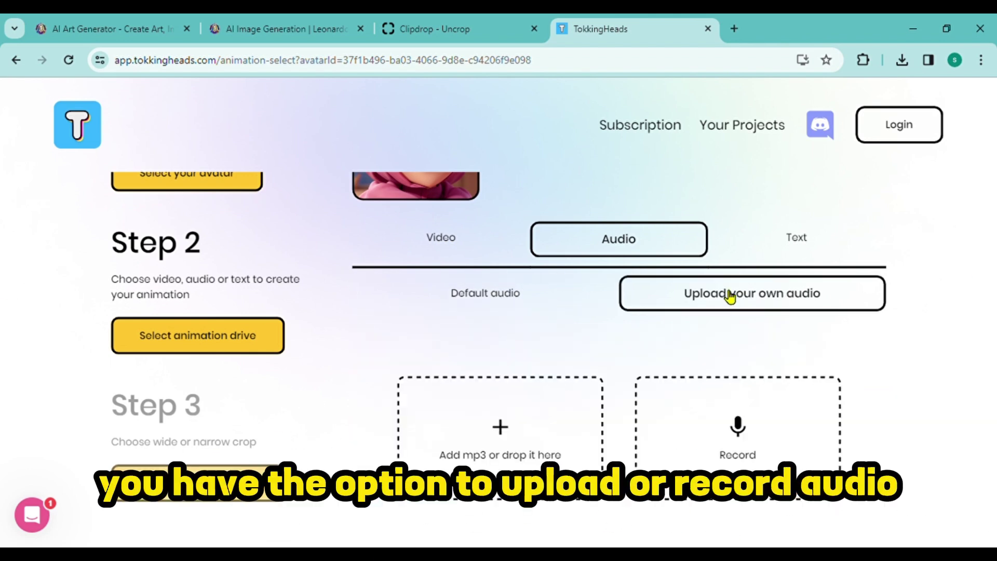
Search Google for "elevenlabs" in a new browser tab and open the ElevenLabs AI voice generator site.
{"action": "left_click", "coordinate": [734, 28]}
{"action": "left_click", "coordinate": [409, 314]}
{"action": "type", "text": "elevenla"}
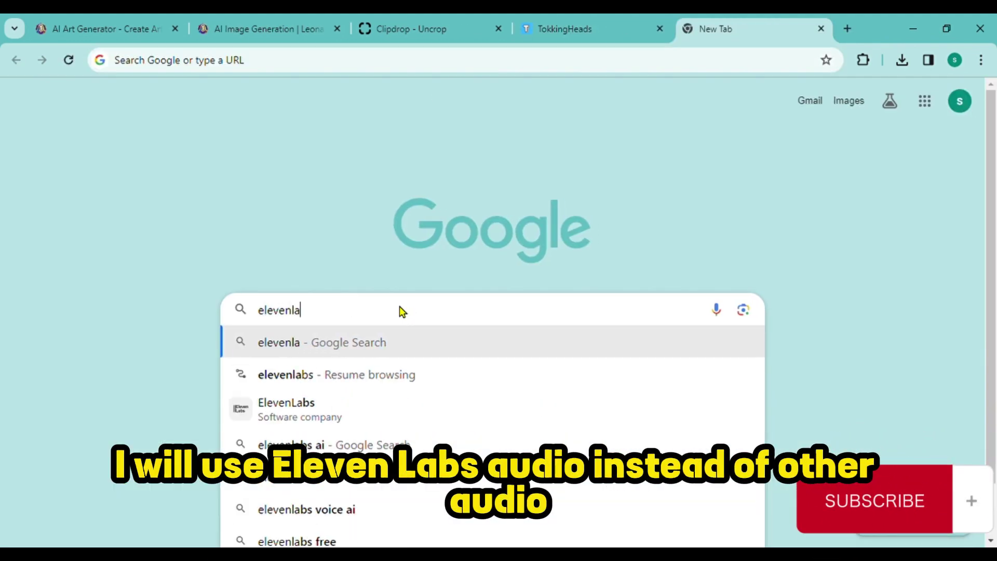
{"action": "left_click", "coordinate": [340, 415]}
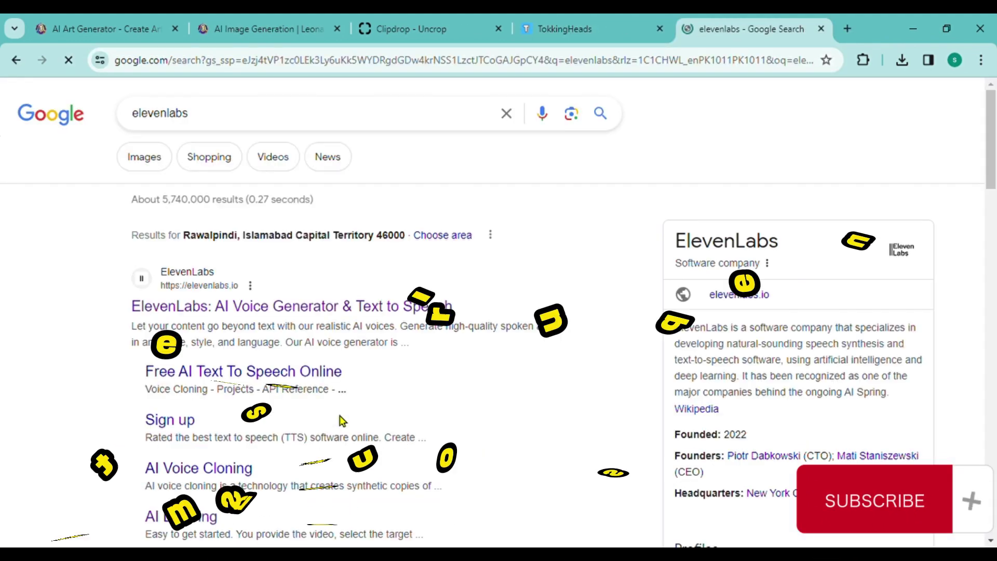
{"action": "left_click", "coordinate": [305, 307]}
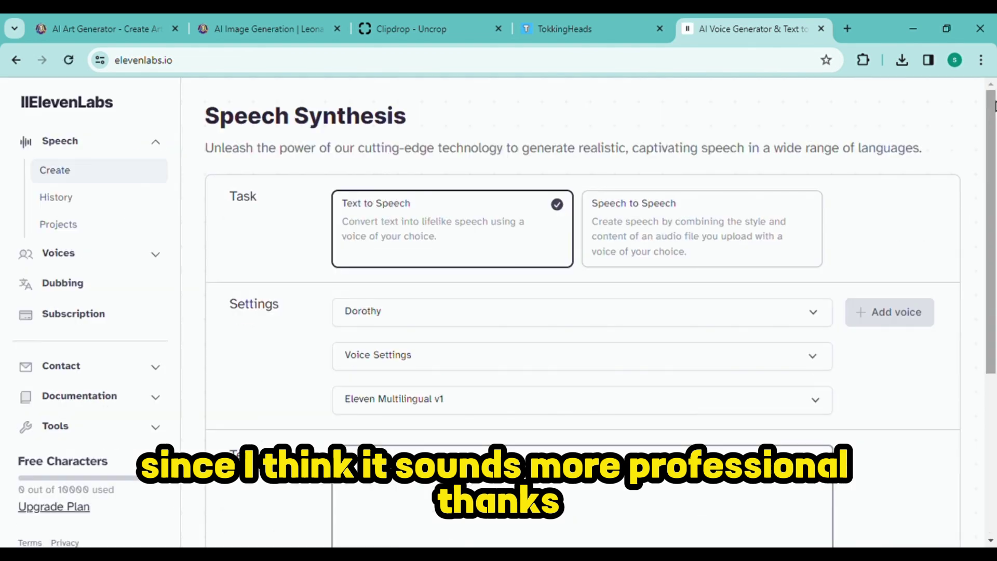
Enter the talking AI Avatar script, starting "Are you thinking of creating a faceless YouTube channel", as the text-to-speech text.
{"action": "scroll", "coordinate": [400, 220], "scroll_direction": "down", "scroll_amount": 5}
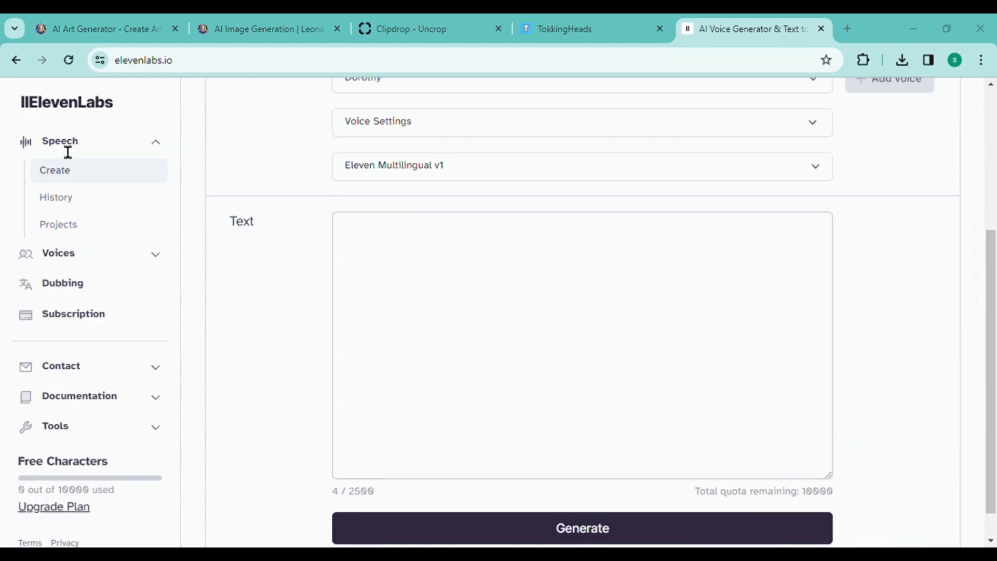
{"action": "left_click", "coordinate": [415, 233]}
{"action": "type", "text": "Are you thinking of creating a faceless YouTube channel and having a talking AI Avatar as a host or you rather create one of these viral shorts trending everywhere on social media to help you grow your social media accounts or you just need a presenter for your online course you have come to the right place because today I'll be showing you step by step on how to create a talking AI Avatar like me.This can be an entertaining and interesting way to give your projects or presentations a unique touch. So let us get started without further ado."}
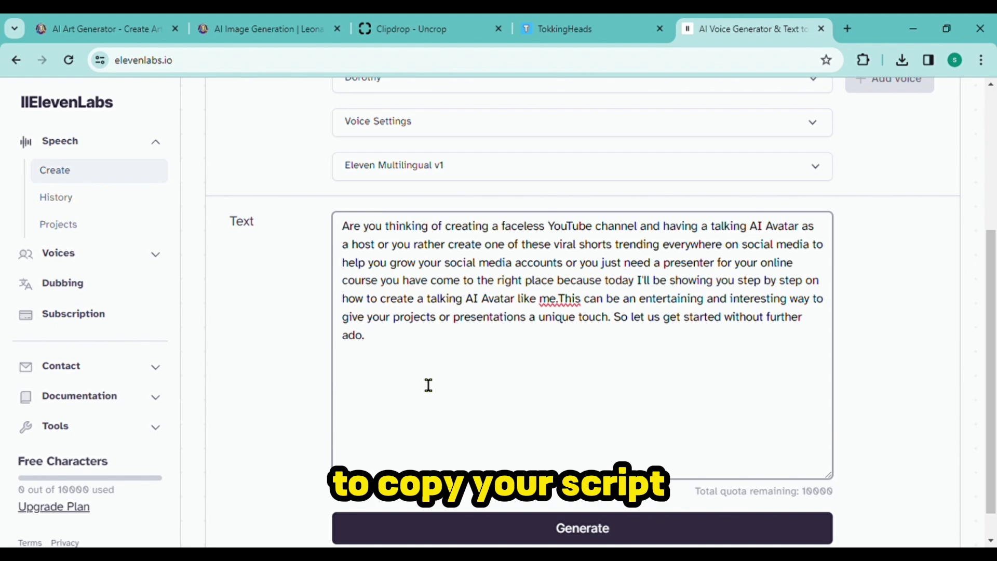
Browse the voice library, add the "Myra" voice to the Voice Lab, and preview the Joanne voice sample.
{"action": "scroll", "coordinate": [428, 384], "scroll_direction": "up", "scroll_amount": 3}
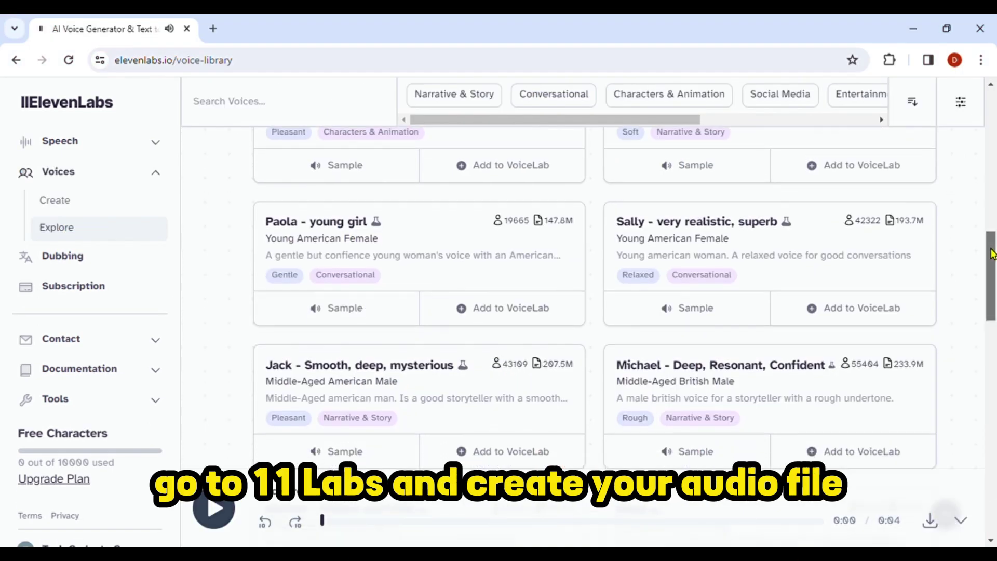
{"action": "scroll", "coordinate": [360, 425], "scroll_direction": "down", "scroll_amount": 5}
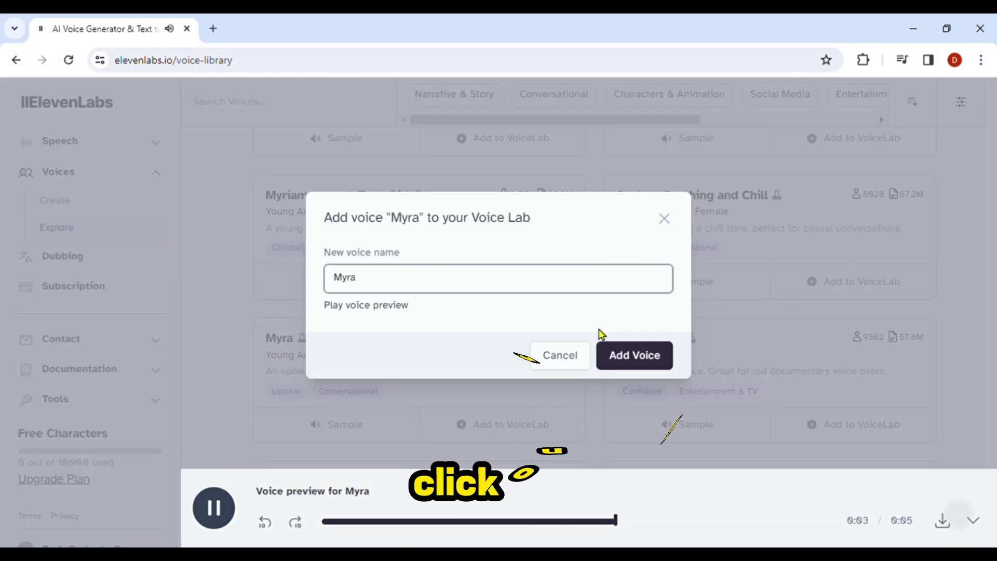
{"action": "left_click", "coordinate": [634, 354]}
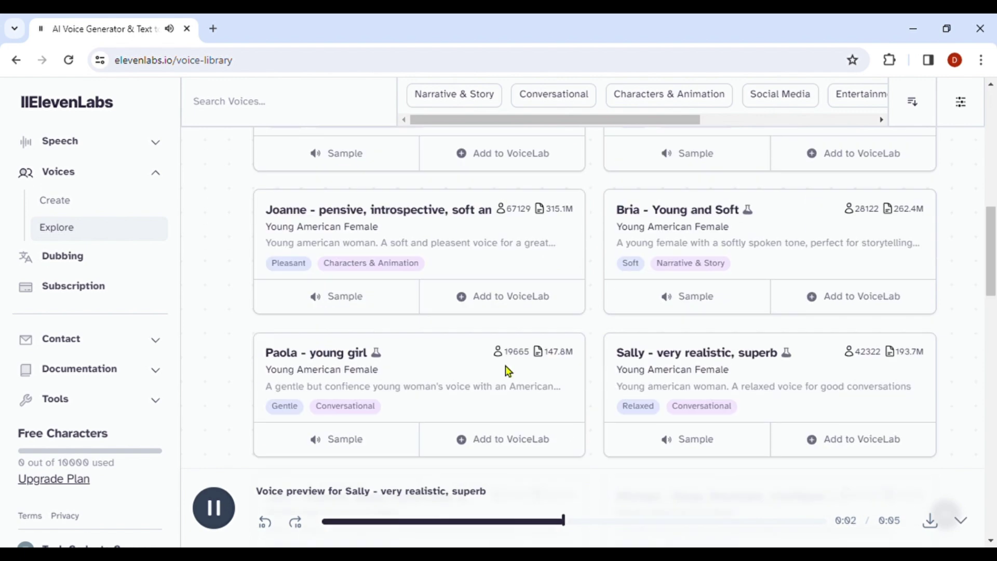
{"action": "left_click", "coordinate": [338, 294]}
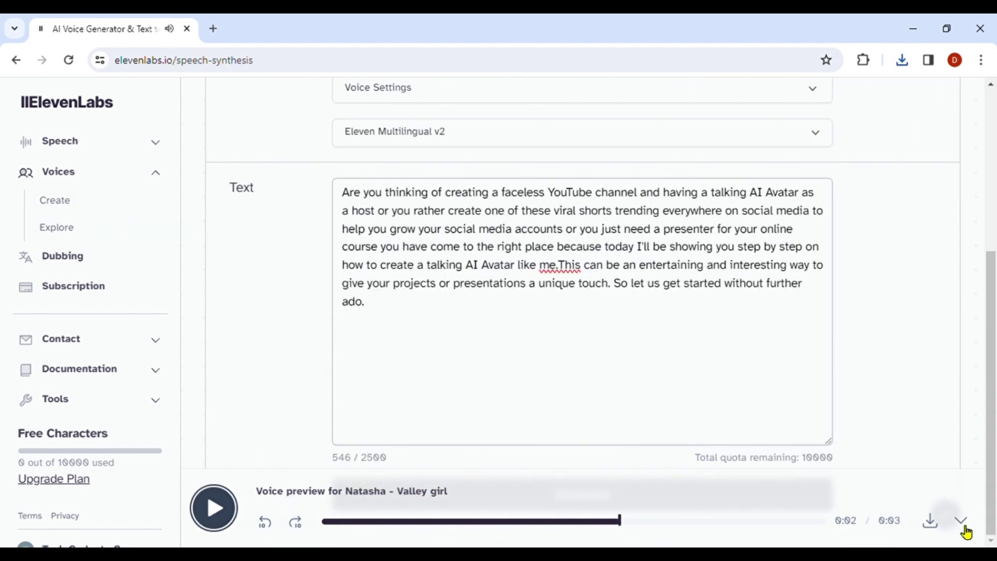
Close the voice preview player and generate the speech audio from the script.
{"action": "left_click", "coordinate": [971, 521]}
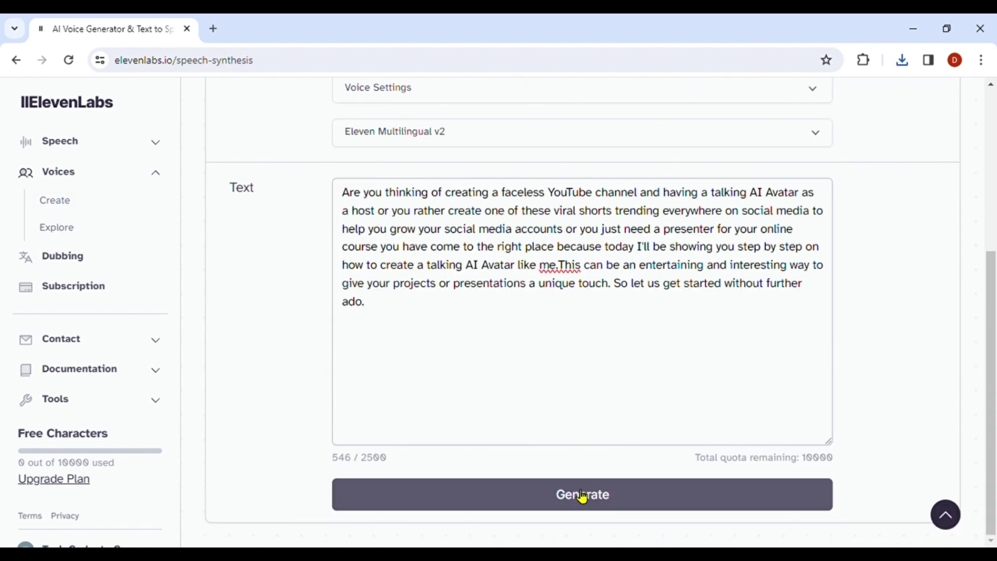
{"action": "left_click", "coordinate": [581, 496]}
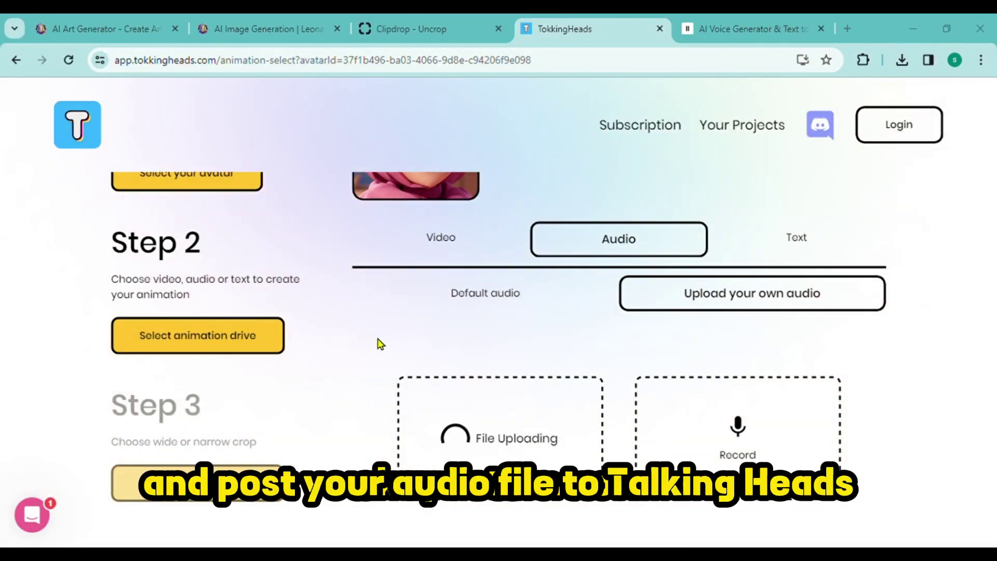
Generate the Tokkinghead from the uploaded audio using the default avatar framing, and download the resulting video.
{"action": "scroll", "coordinate": [380, 343], "scroll_direction": "down", "scroll_amount": 3}
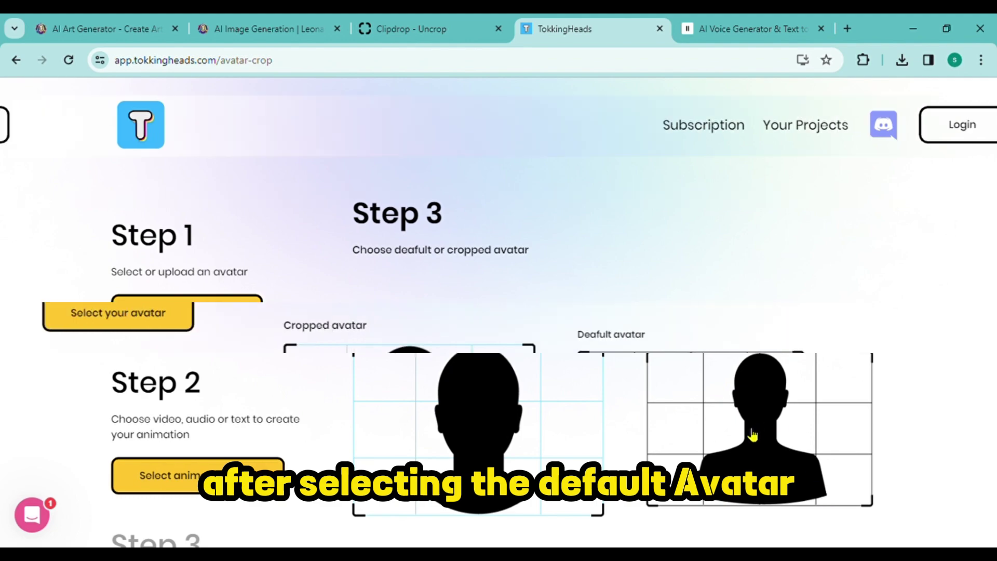
{"action": "left_click", "coordinate": [753, 435]}
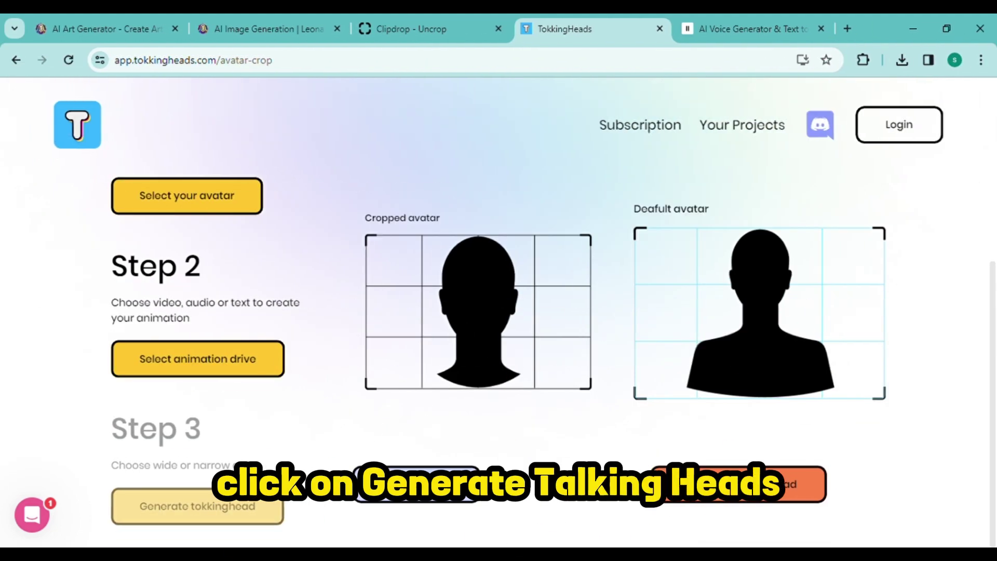
{"action": "left_click", "coordinate": [200, 505]}
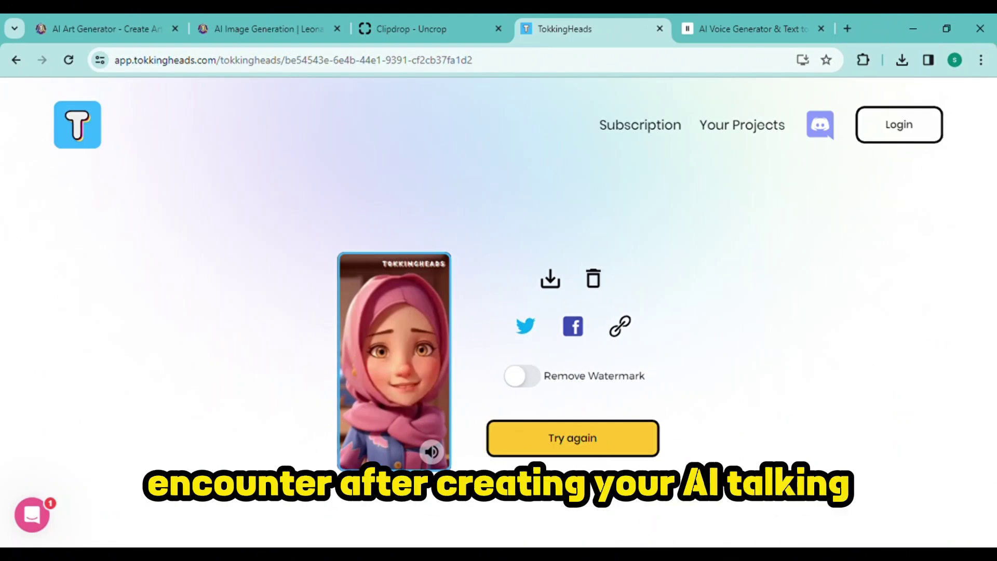
{"action": "left_click", "coordinate": [552, 283]}
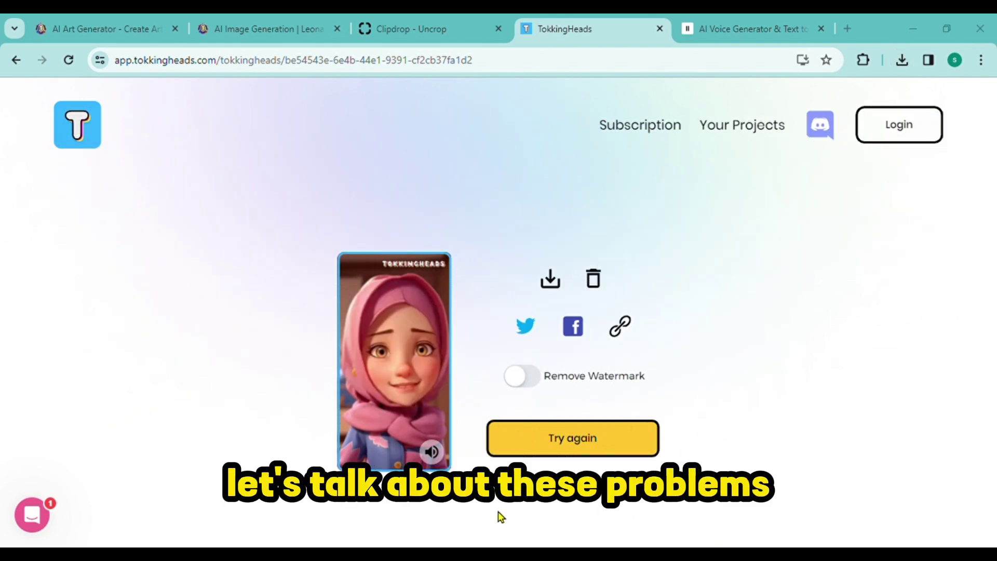
Search Google for "vmake video enhancer" in a new browser tab.
{"action": "left_click", "coordinate": [848, 30]}
{"action": "left_click", "coordinate": [383, 318]}
{"action": "type", "text": "vmake"}
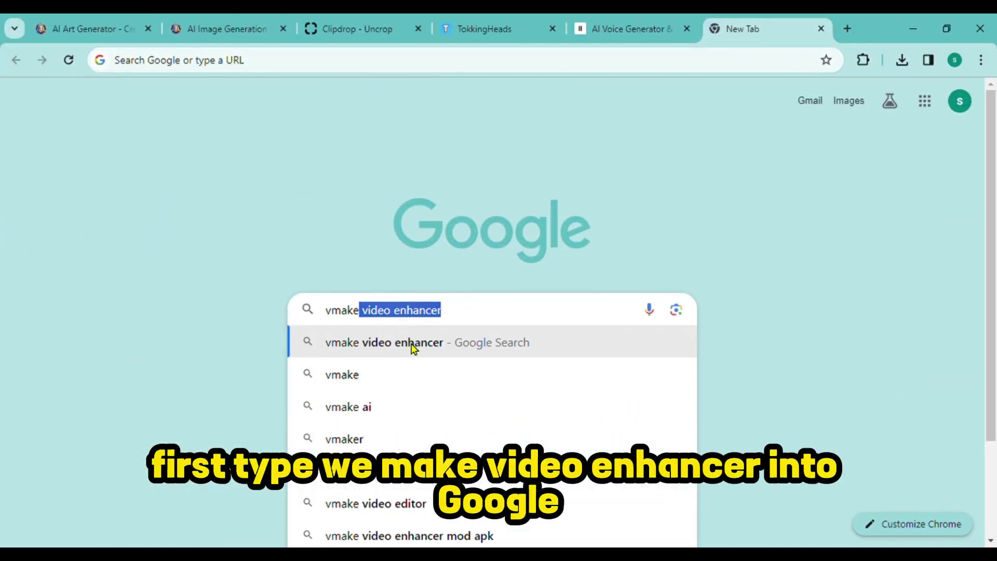
{"action": "left_click", "coordinate": [413, 342]}
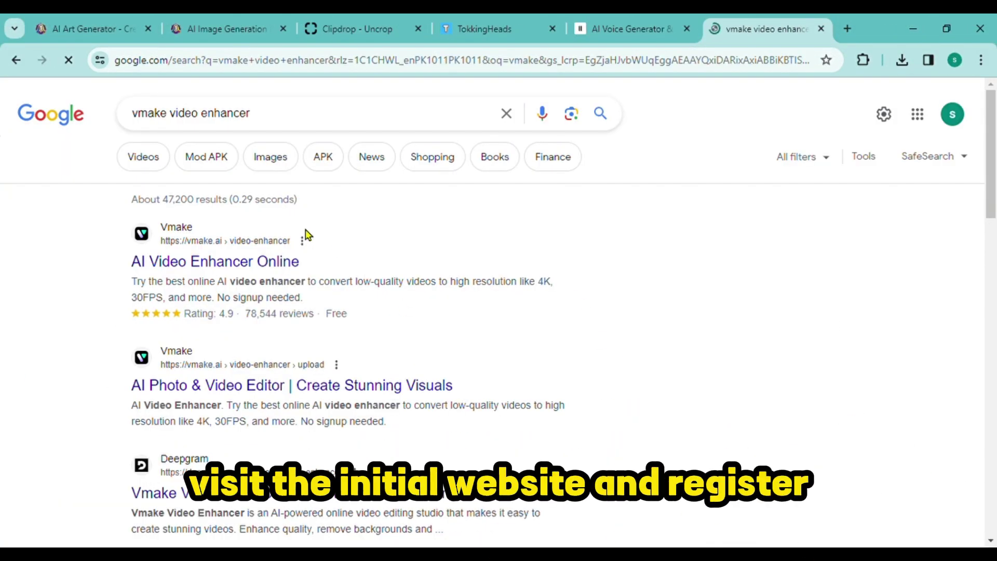
Open Vmake's AI Video Enhancer Online and download the enhanced talking-head video in full HD.
{"action": "left_click", "coordinate": [221, 262]}
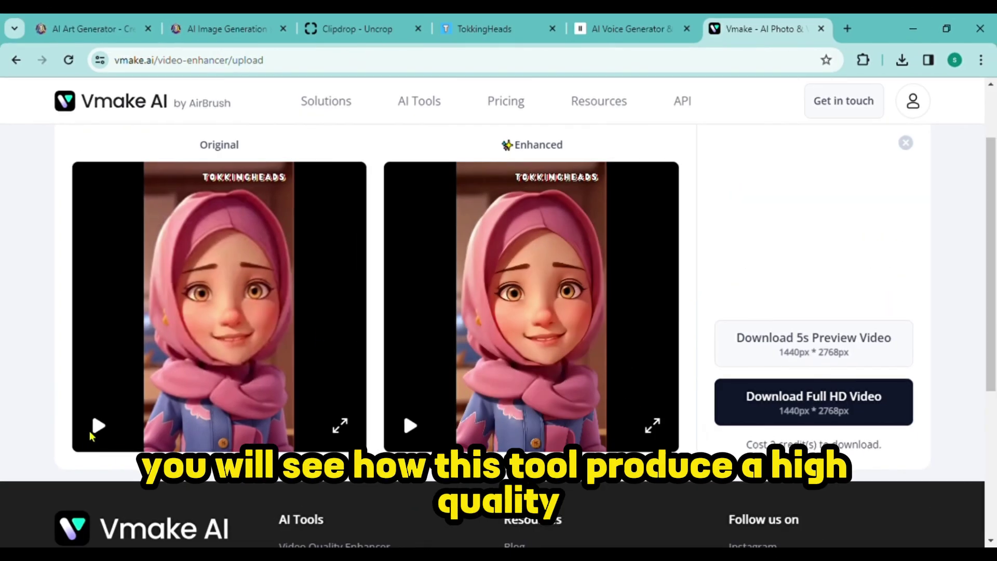
{"action": "left_click", "coordinate": [836, 396]}
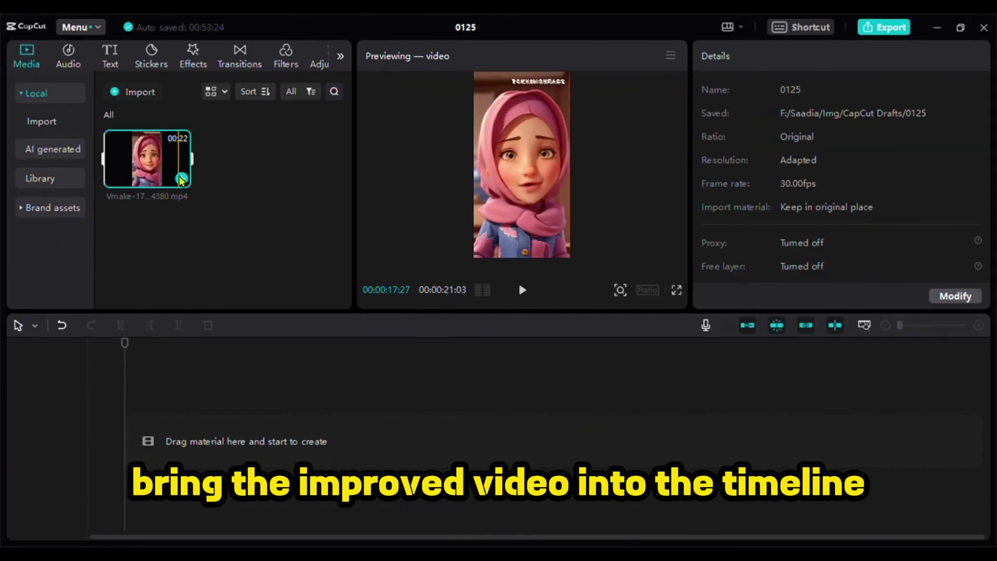
Switch to CapCut, add the enhanced Vmake video to the timeline, and play it.
{"action": "left_click", "coordinate": [182, 180]}
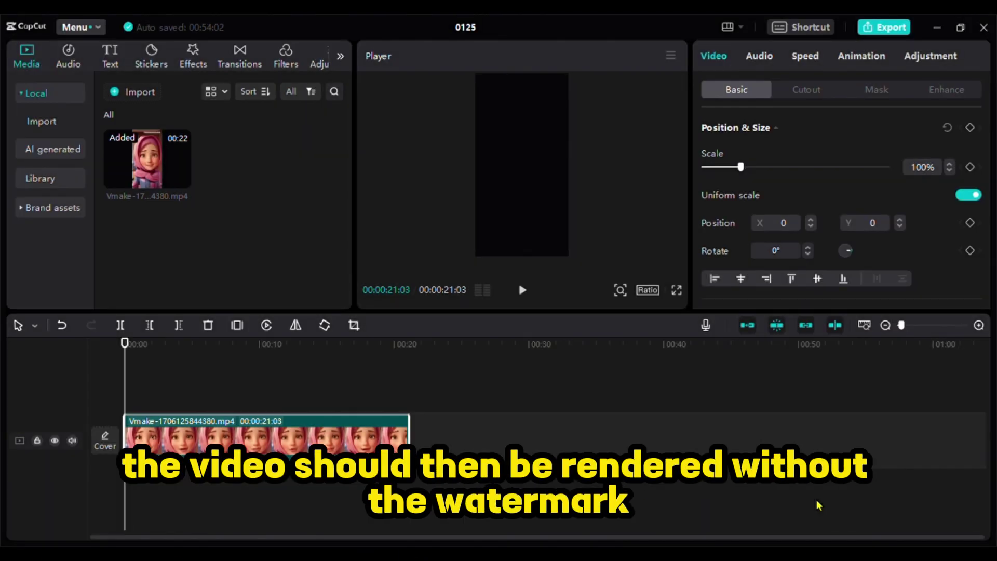
{"action": "key", "text": "space"}
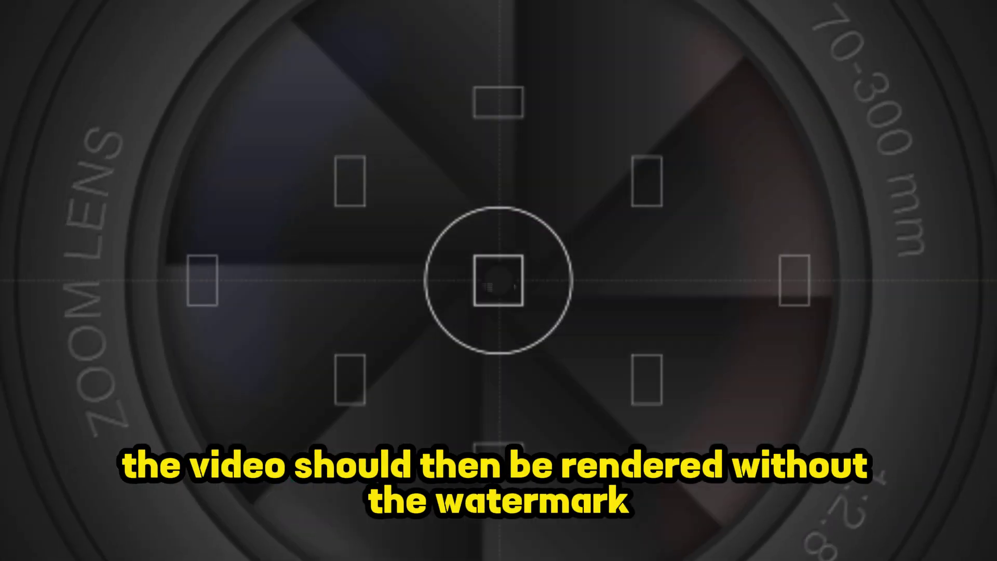